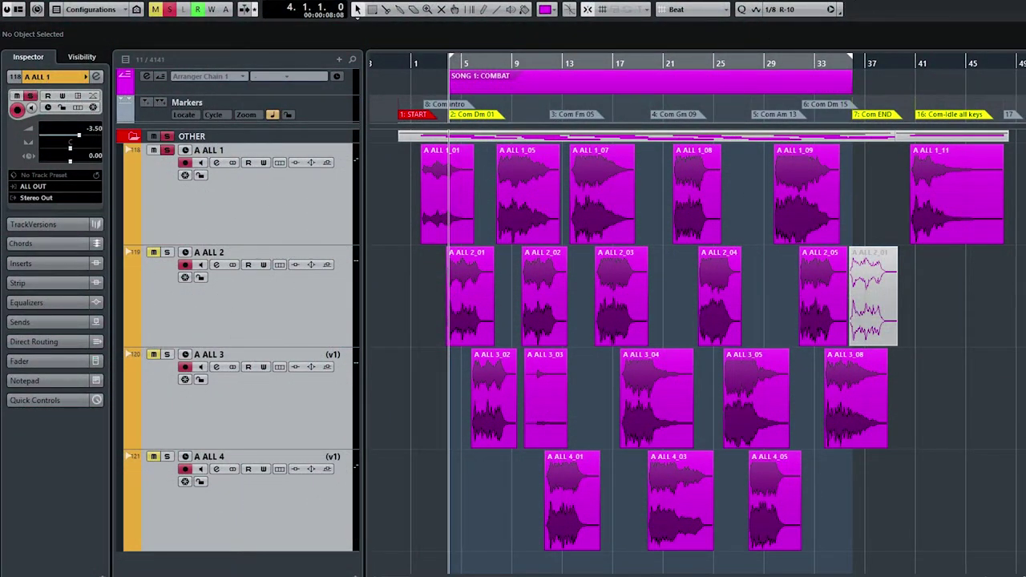
Play the A ALL 1_01 intro segment from its start, just before bar 2.
key(h)
key(h)
key(h)
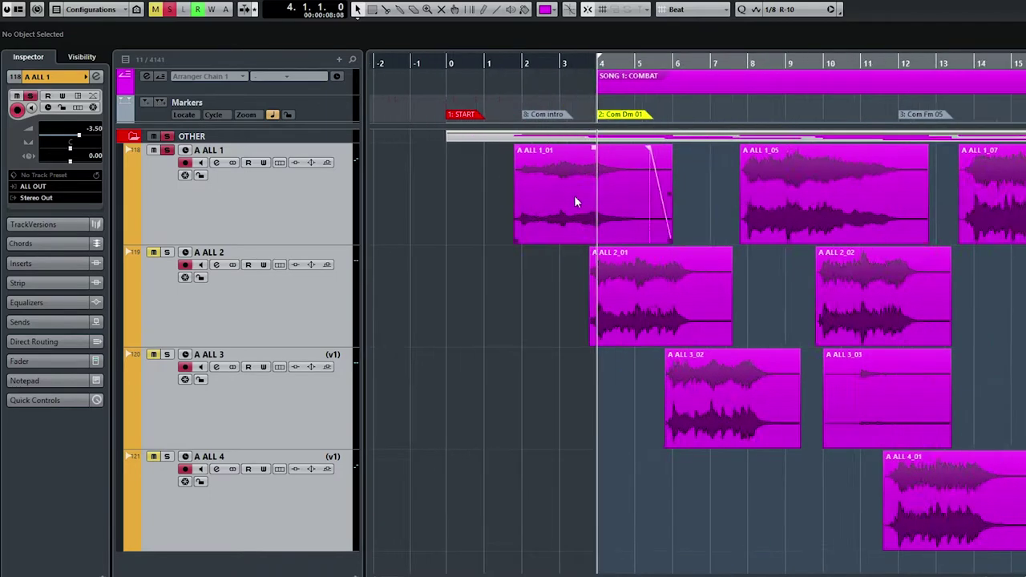
key(h)
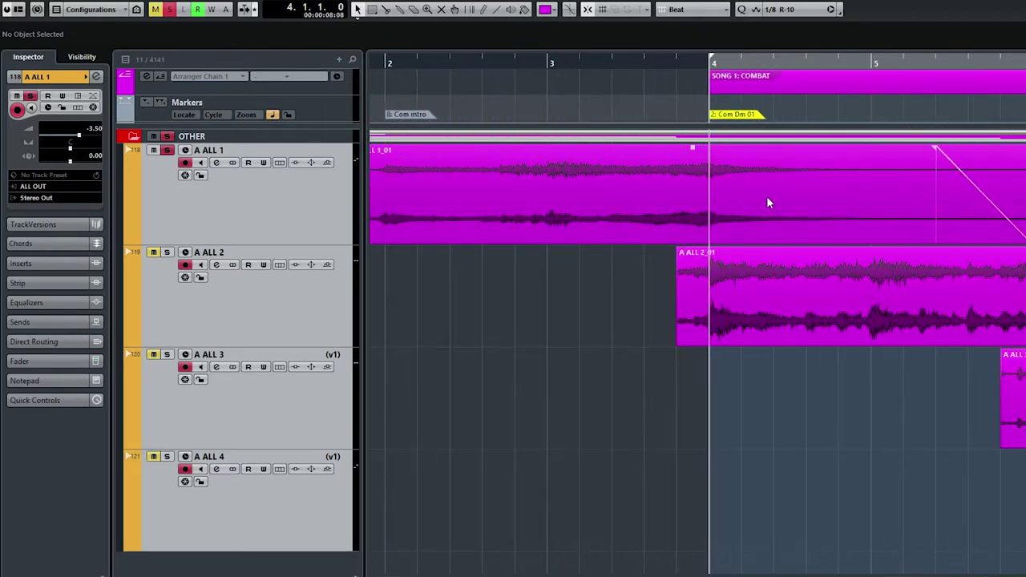
key(g)
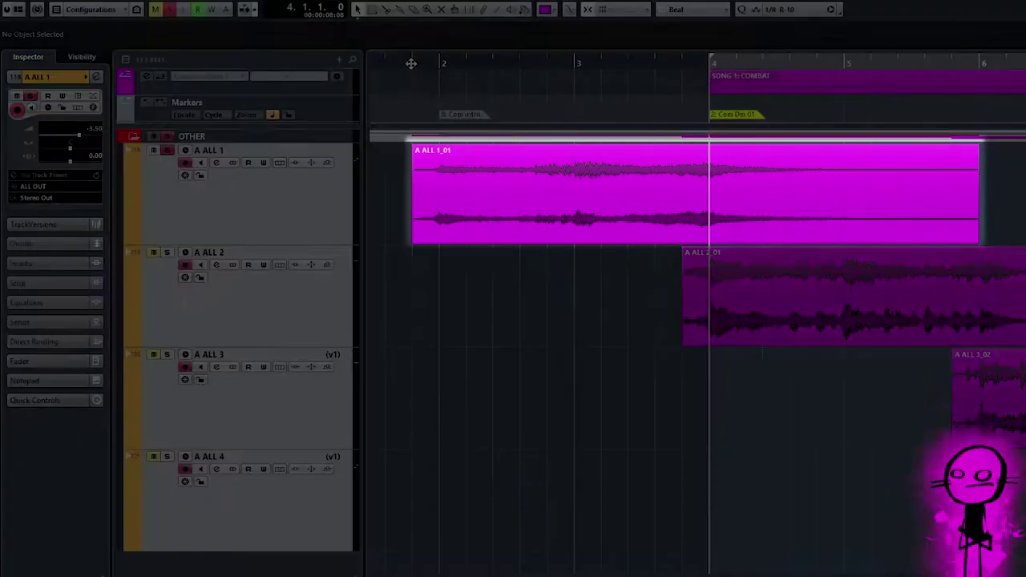
click(410, 62)
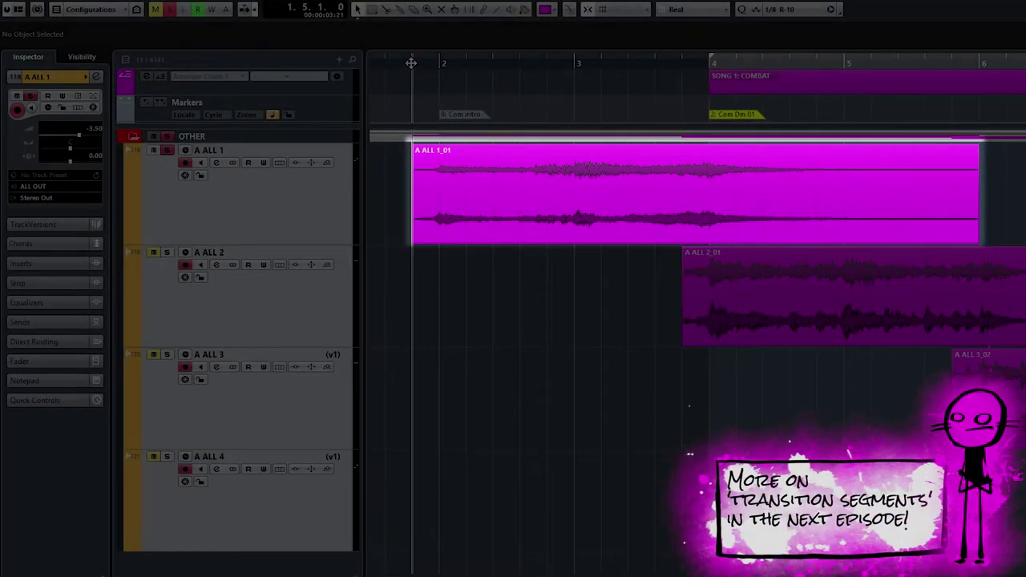
key(space)
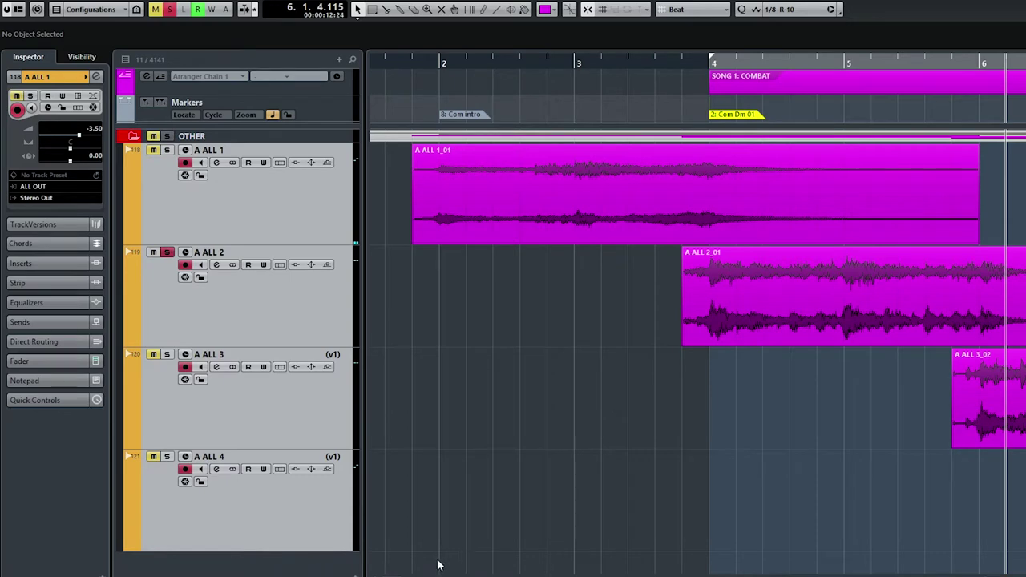
Play the A ALL 2_01 segment from its start just before bar 4, and stop playback after its tail.
scroll(697, 353, right, 5)
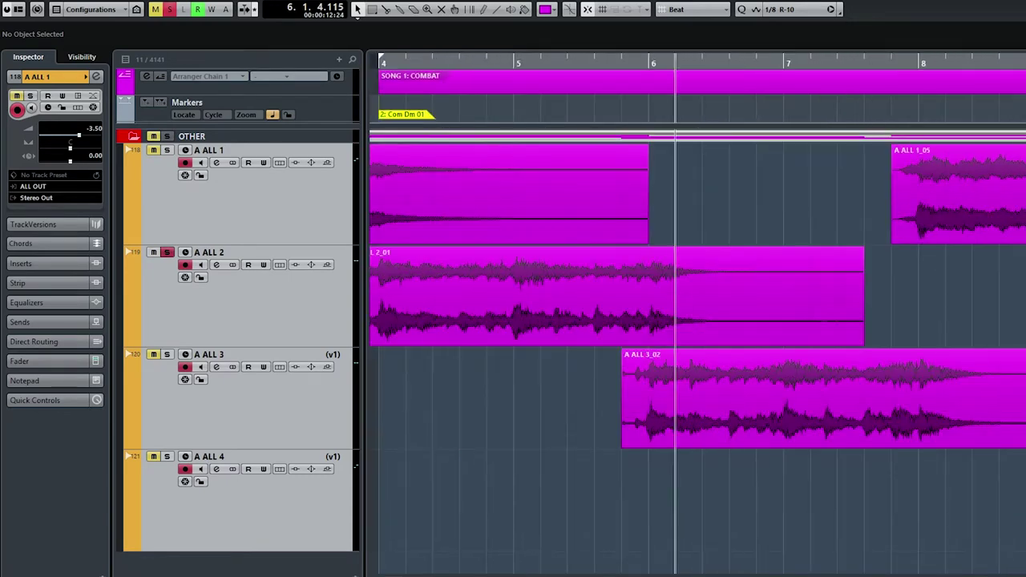
scroll(697, 352, left, 3)
click(507, 63)
key(space)
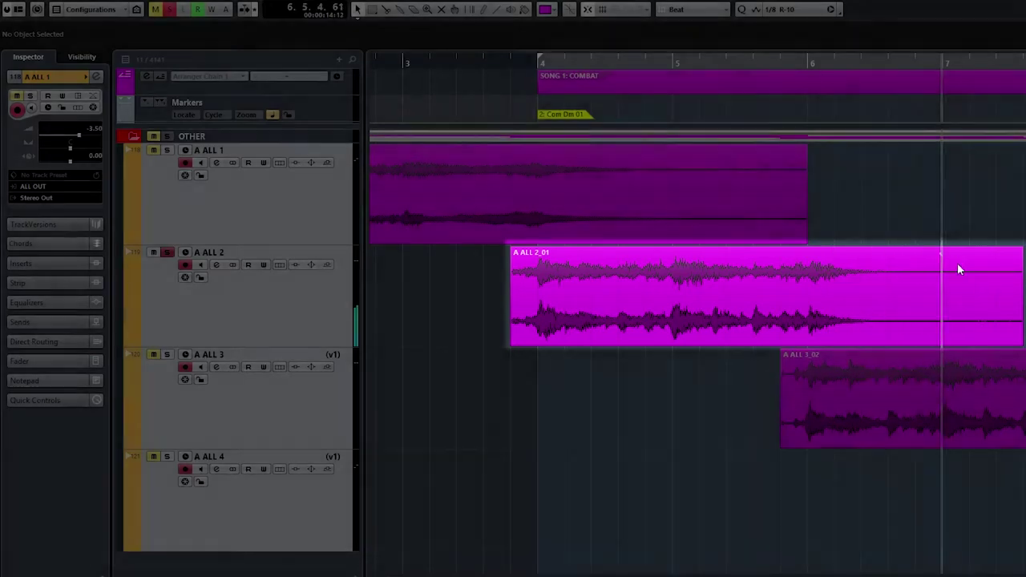
key(space)
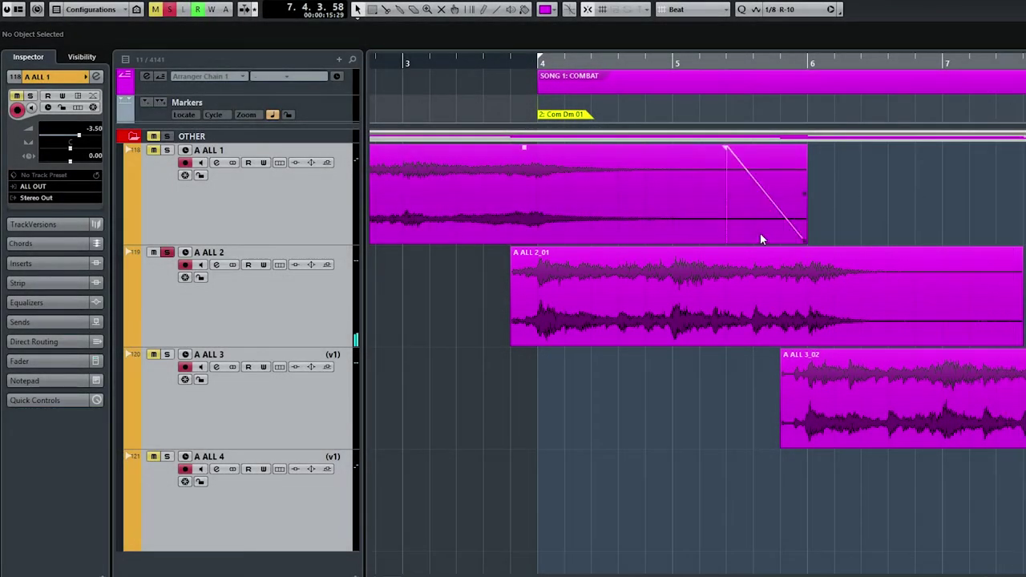
Solo all four A ALL tracks together and play Song 1: Combat from the start of the A ALL 1_01 segment.
click(168, 356)
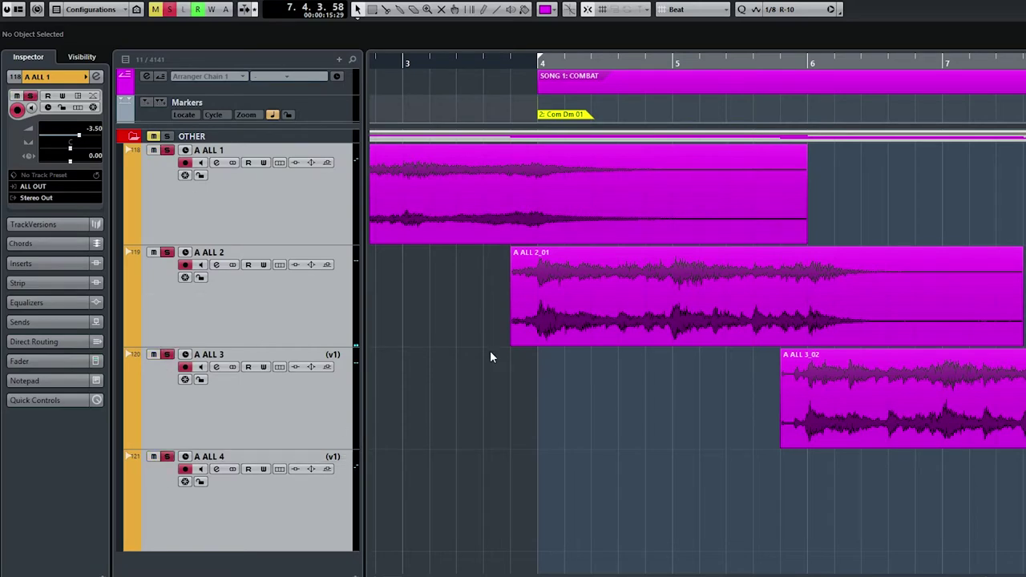
key(g)
key(g)
key(g)
key(g)
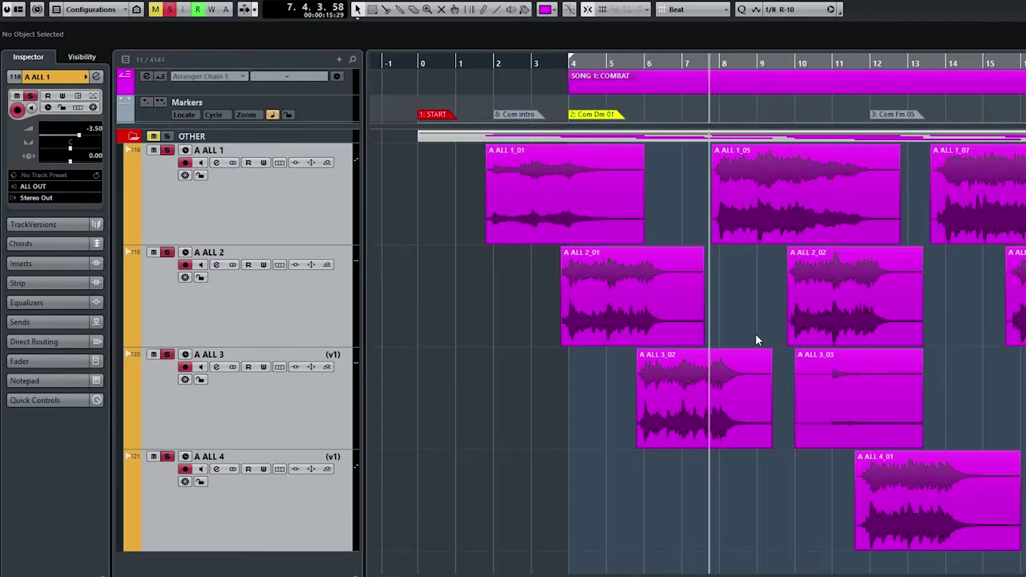
key(g)
key(g)
key(g)
key(g)
key(g)
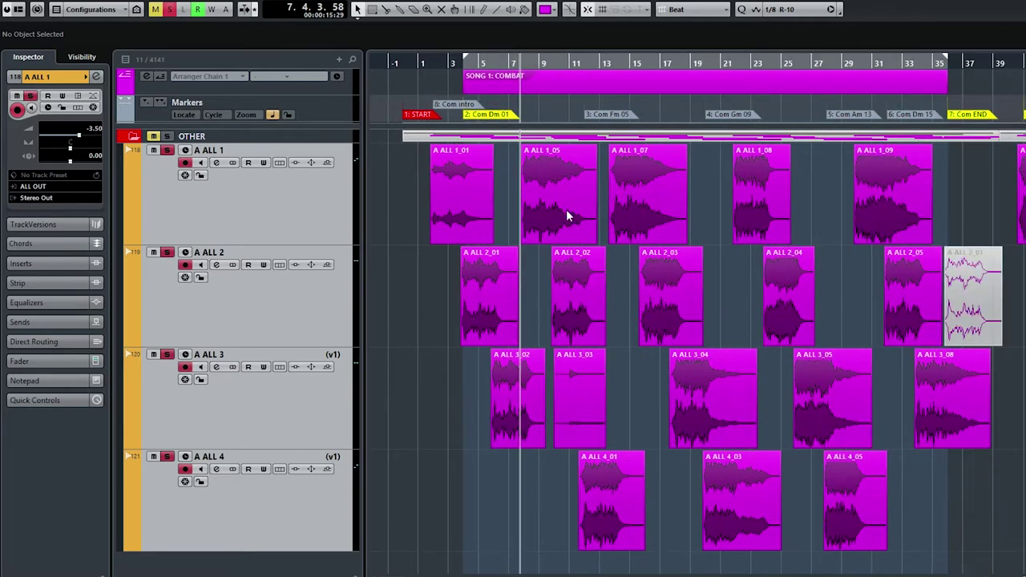
click(426, 66)
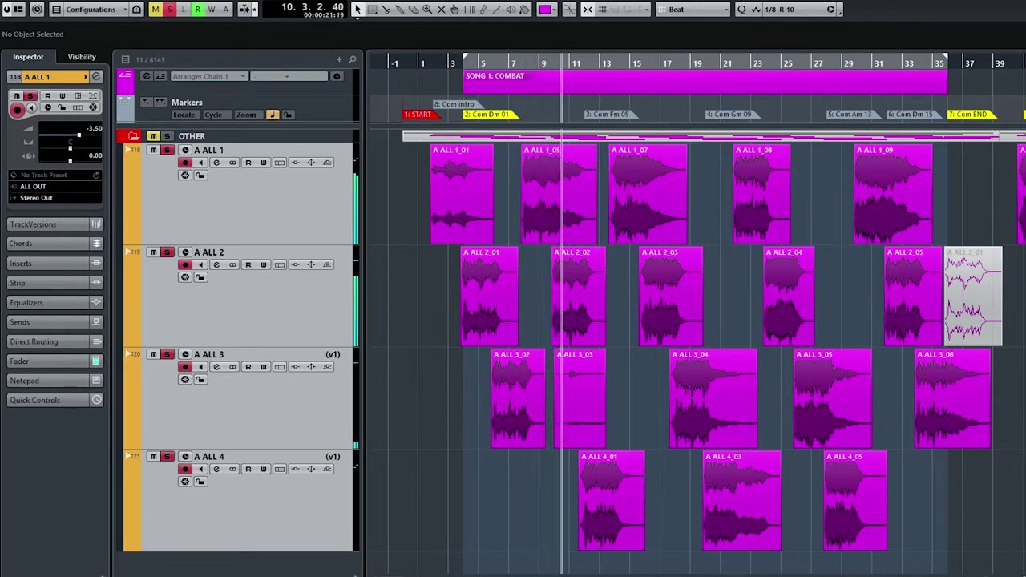
Compare the segment layout of Song 2: Suspense with that of Song 1: Combat while playback continues.
scroll(698, 352, right, 10)
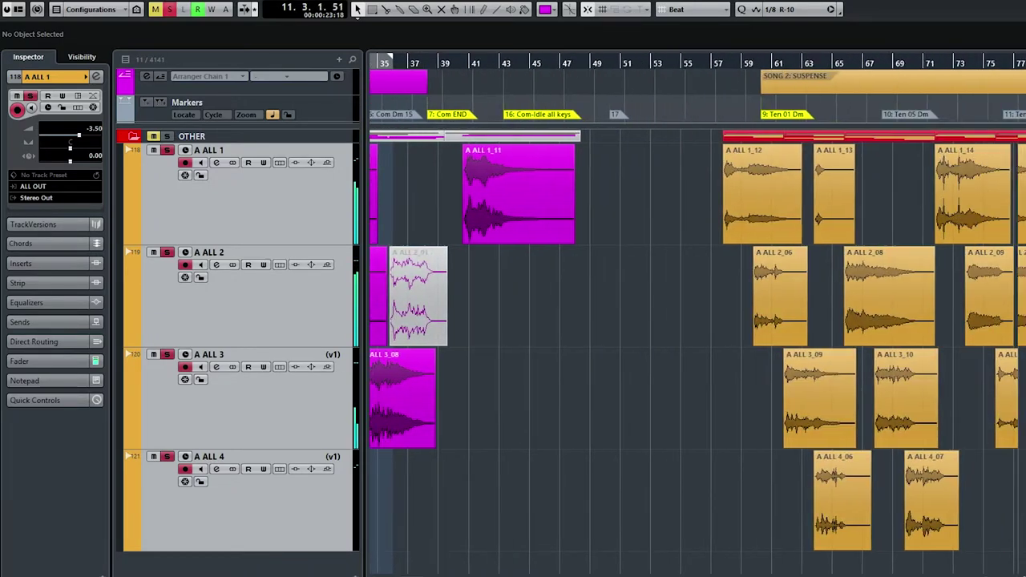
scroll(697, 353, right, 5)
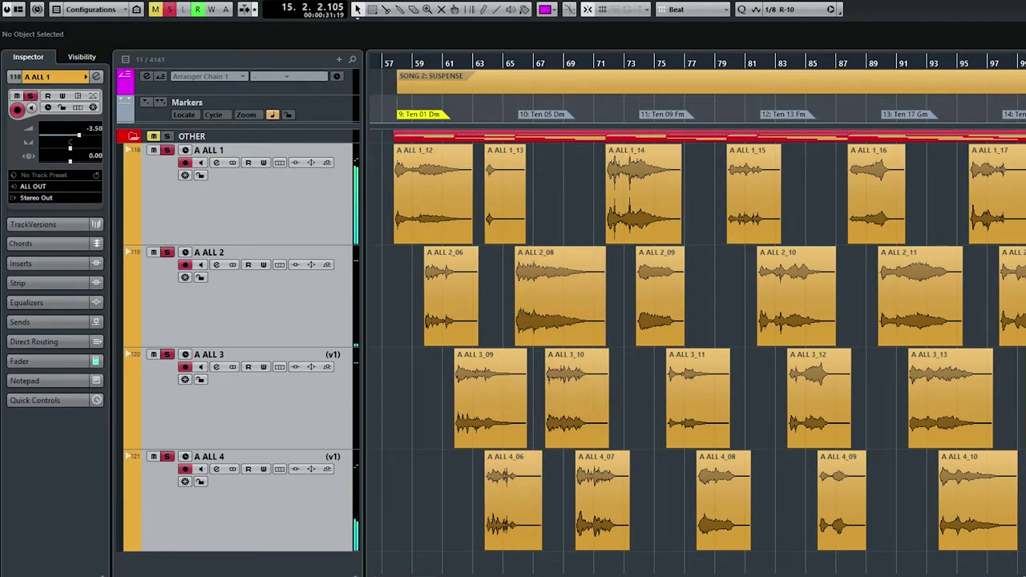
scroll(697, 353, left, 15)
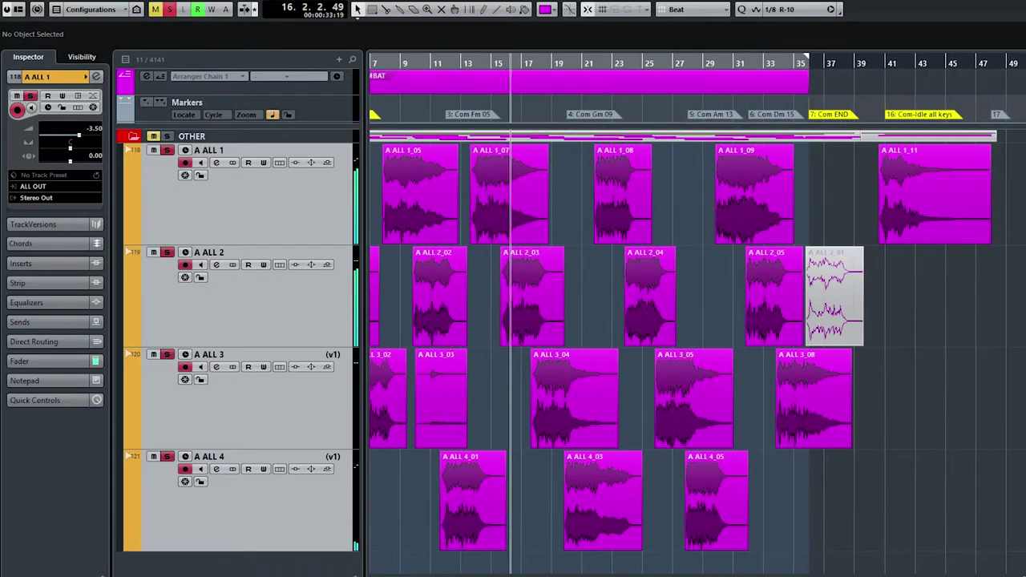
scroll(697, 353, left, 5)
scroll(697, 352, right, 1)
scroll(698, 353, left, 1)
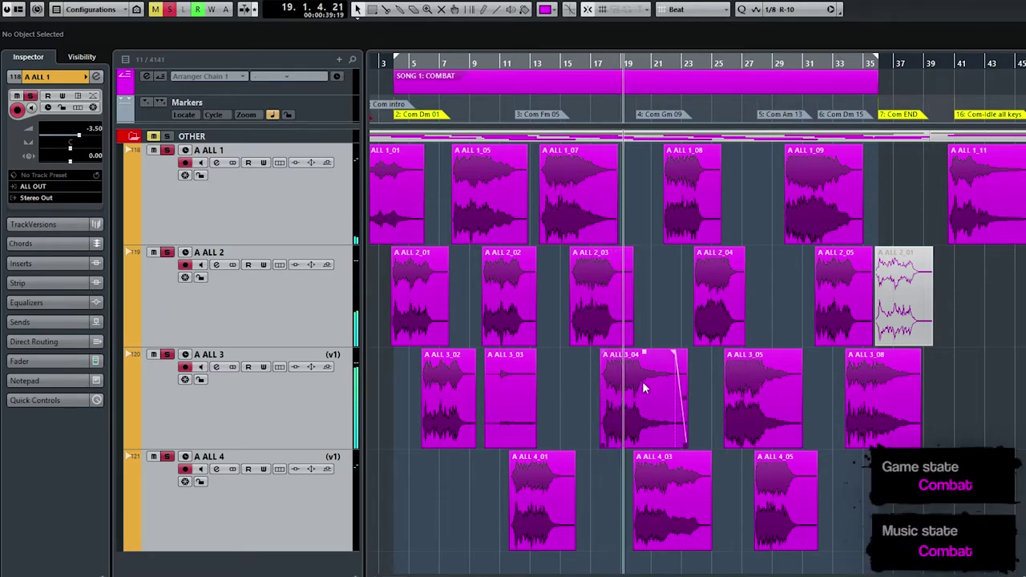
Jump playback to the start of Song 2: Suspense, and from there back to Song 1: Combat around bar 14.
scroll(446, 556, right, 15)
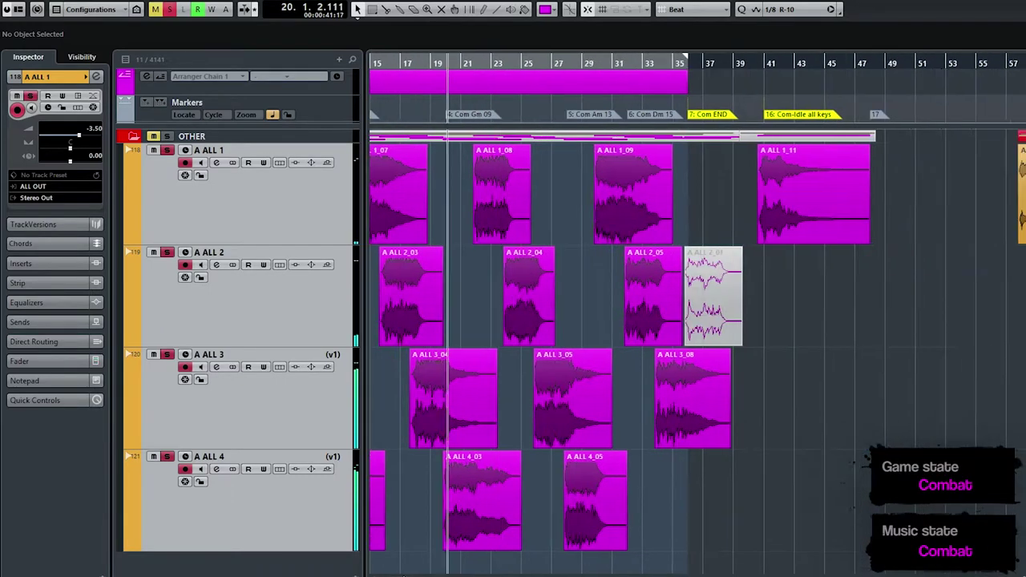
scroll(424, 561, right, 2)
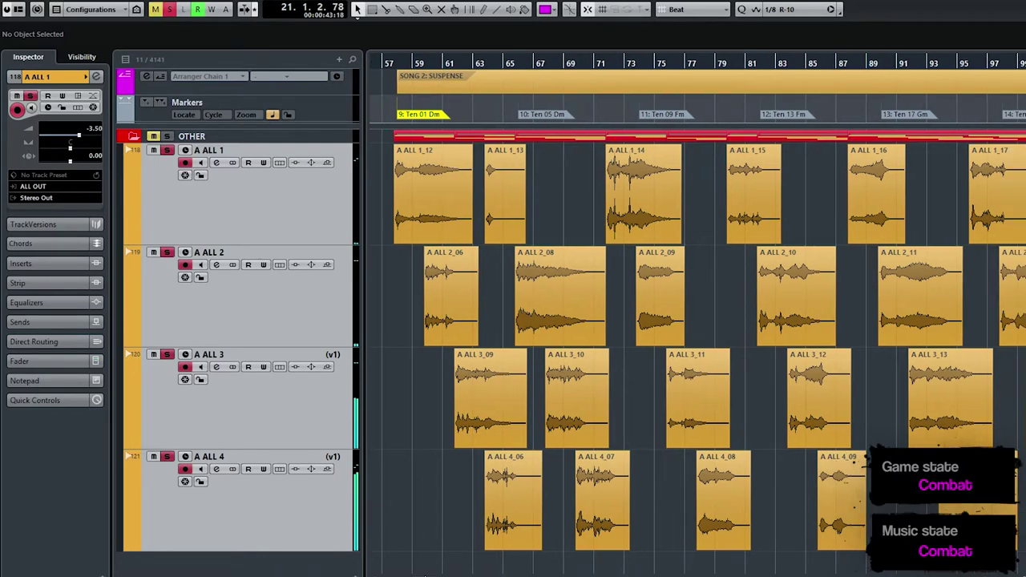
click(391, 63)
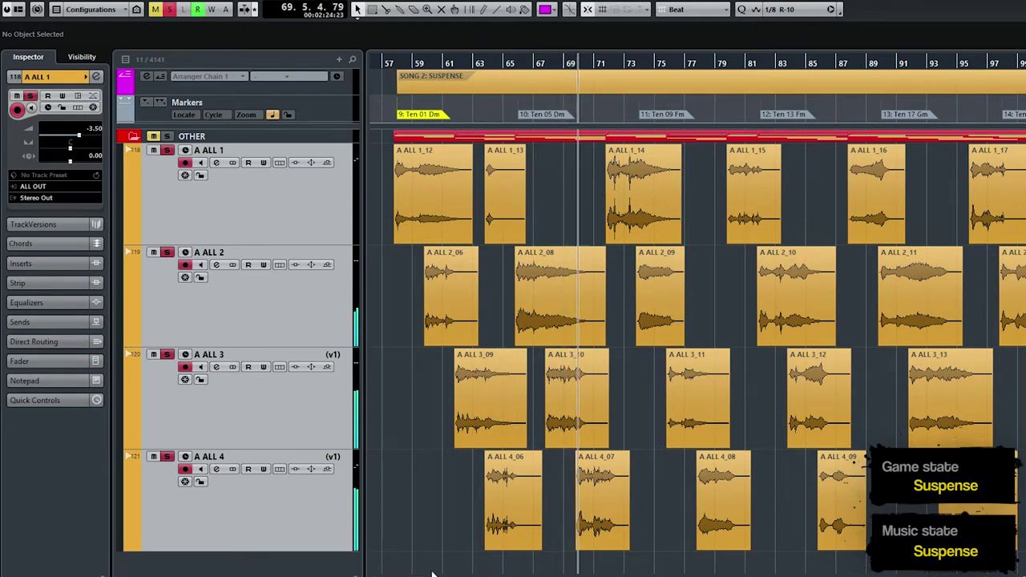
scroll(690, 320, left, 1)
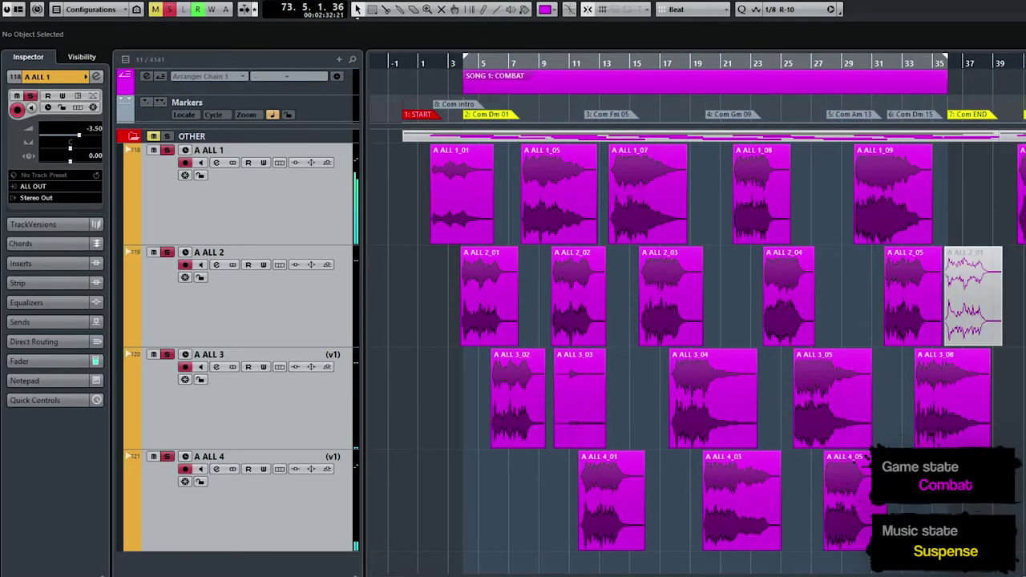
click(620, 69)
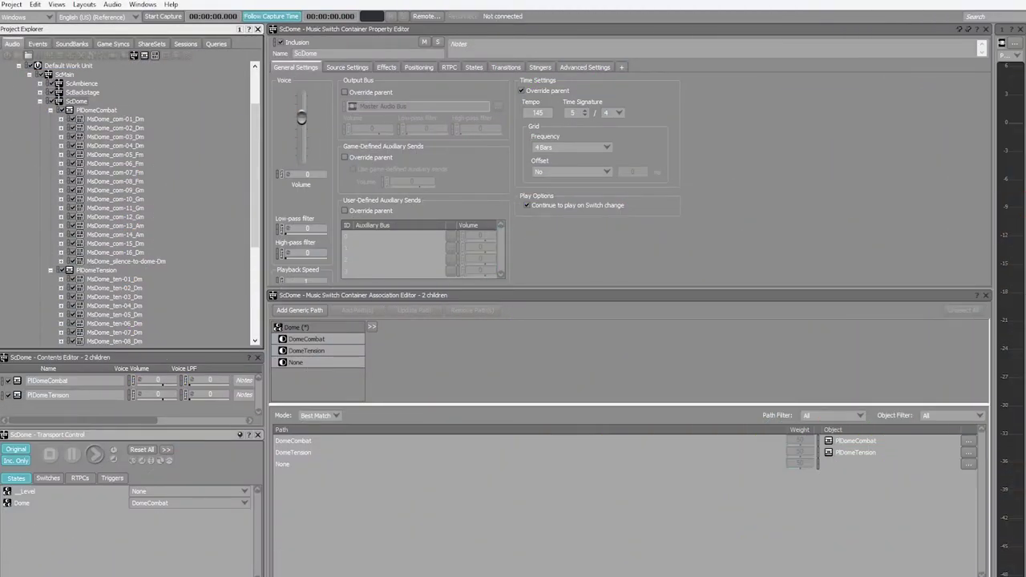
Switch to Wwise and audition the segments MsDome_com-01_Dm and MsDome_com-02_Dm from the PlDomeCombat playlist, one after the other.
mouse_move(256, 130)
mouse_down()
mouse_move(262, 233)
mouse_move(267, 120)
mouse_up()
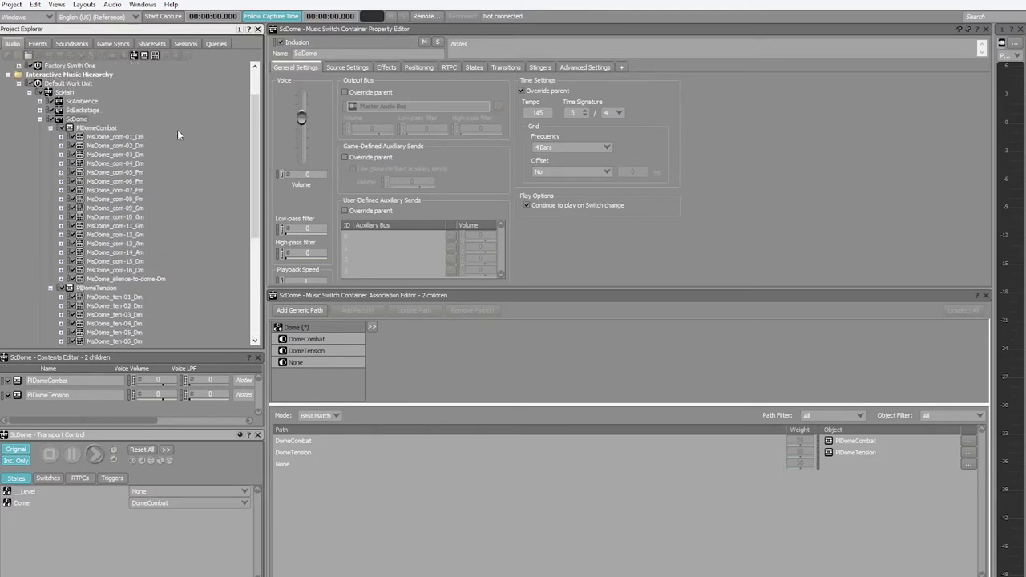
click(117, 138)
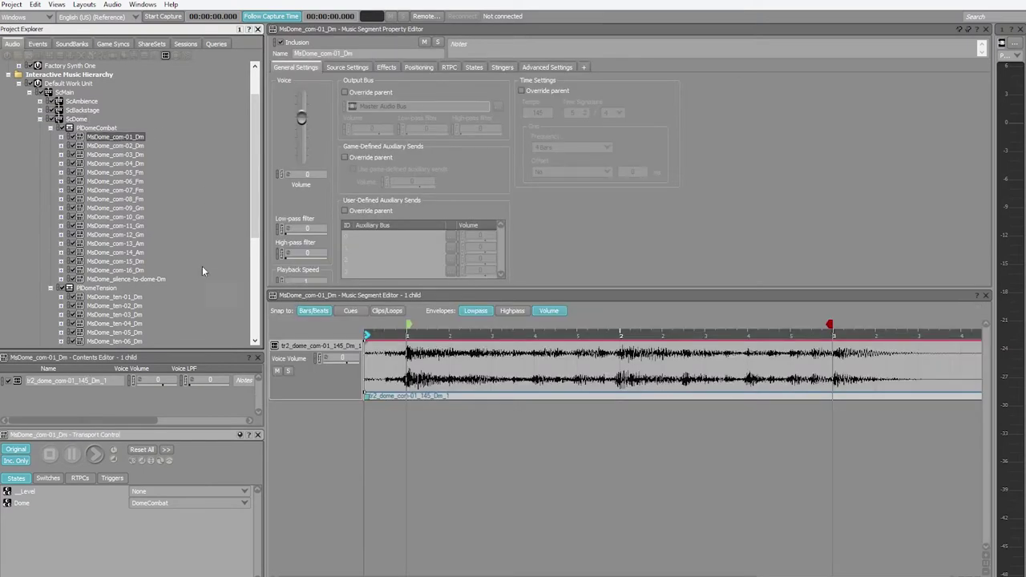
click(93, 454)
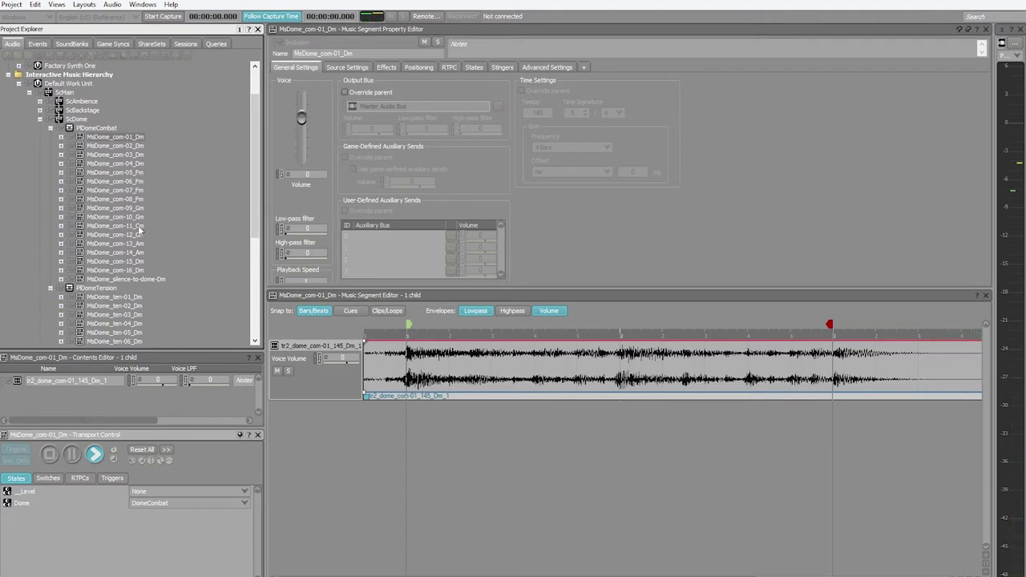
click(120, 146)
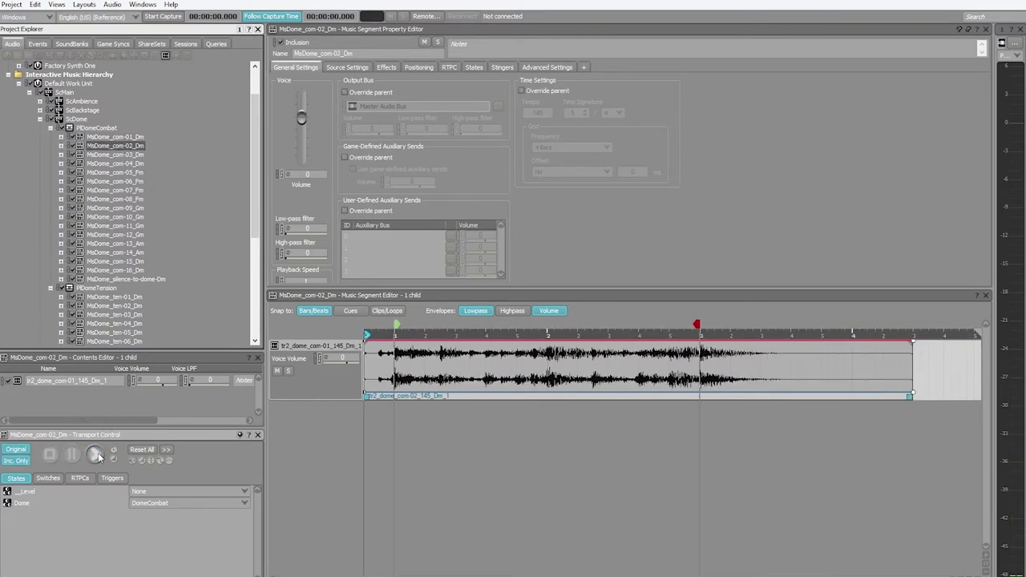
click(95, 455)
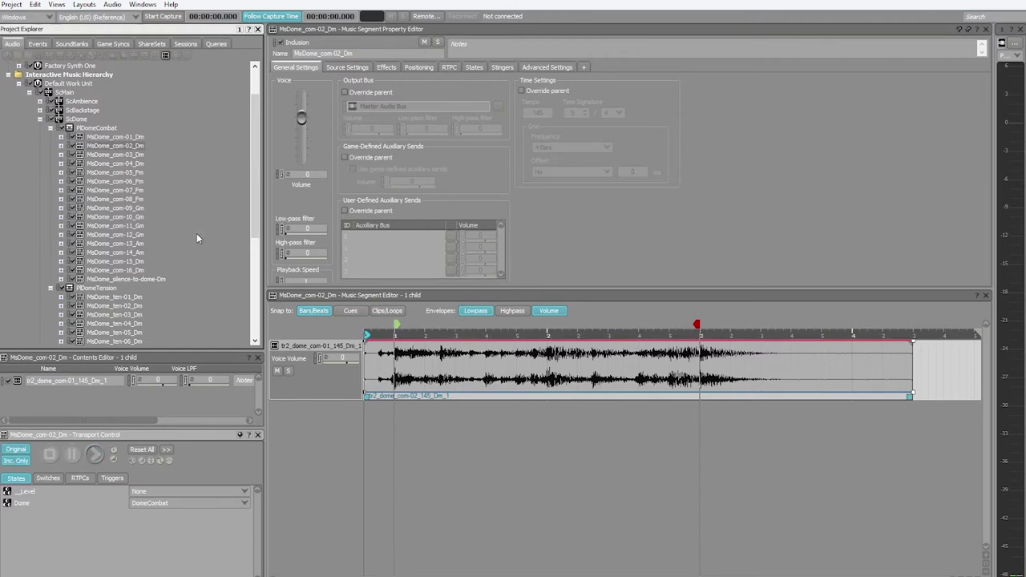
Open the PlDomeCombat playlist container and play its segment sequence.
click(97, 129)
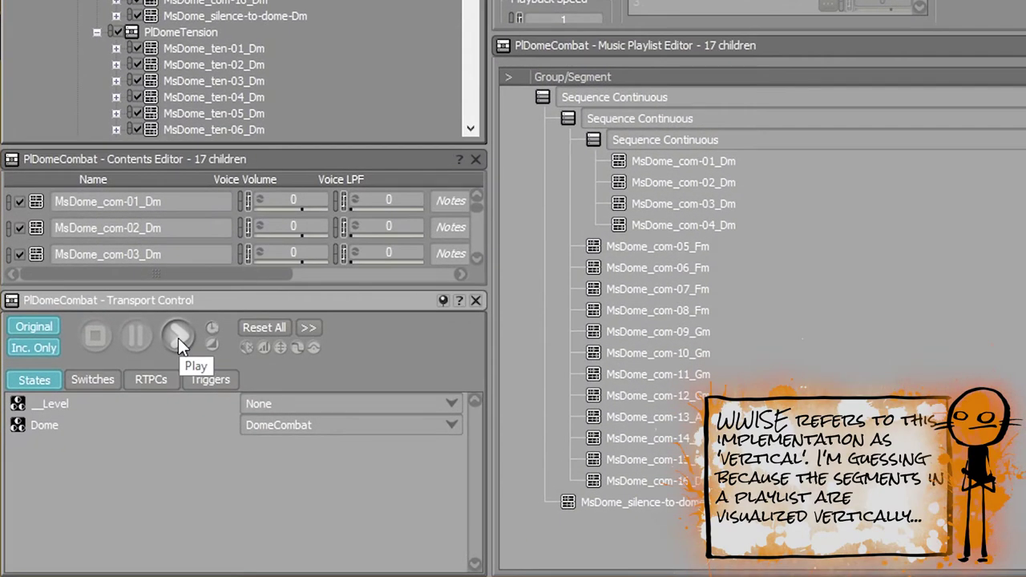
click(178, 337)
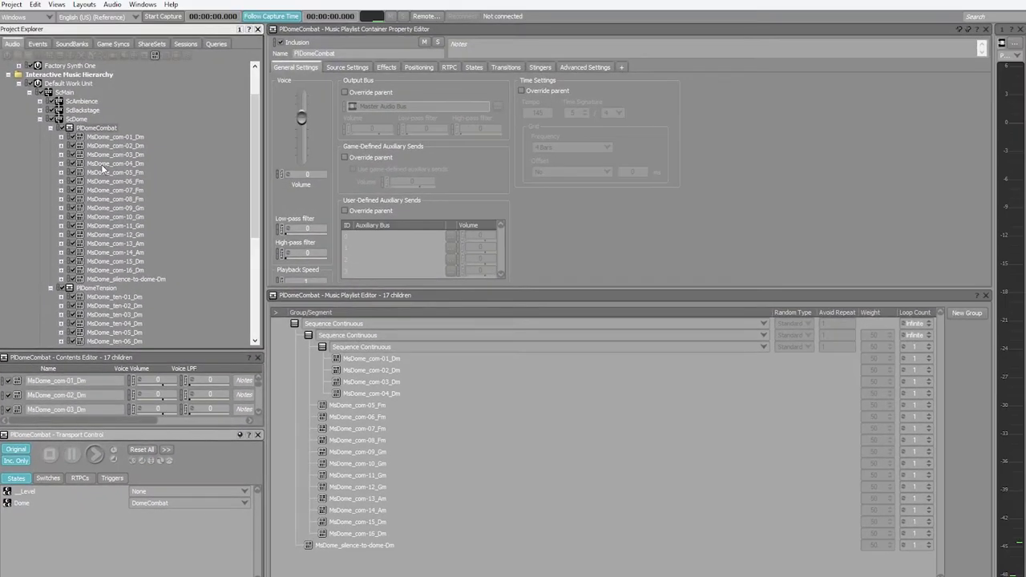
Review the ScDome transition rules to PlDomeTension from PlDomeCombat, MsDome_com-01_Dm, MsDome_com-04_Dm and MsDome_com-05_Fm.
click(77, 119)
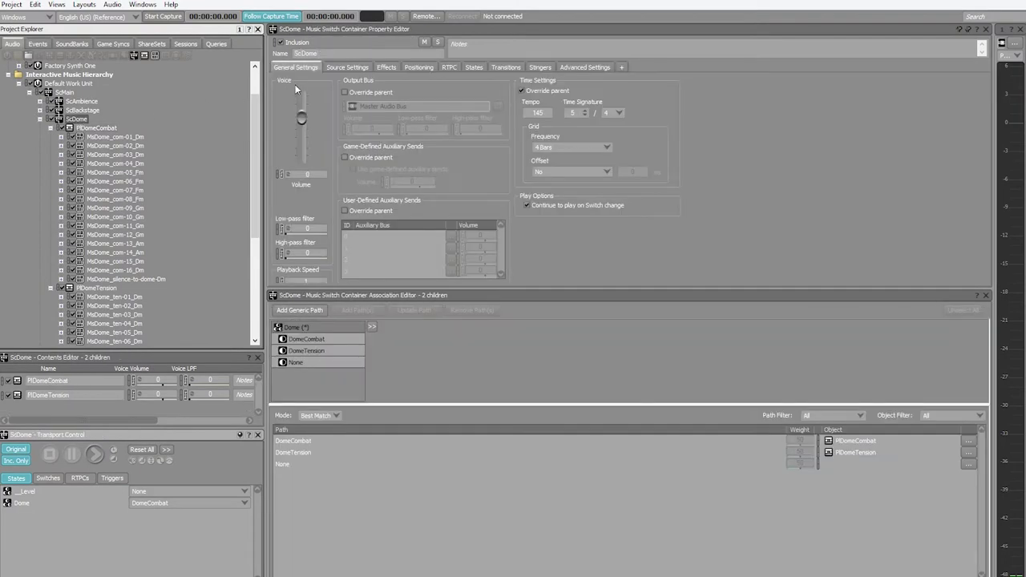
click(501, 66)
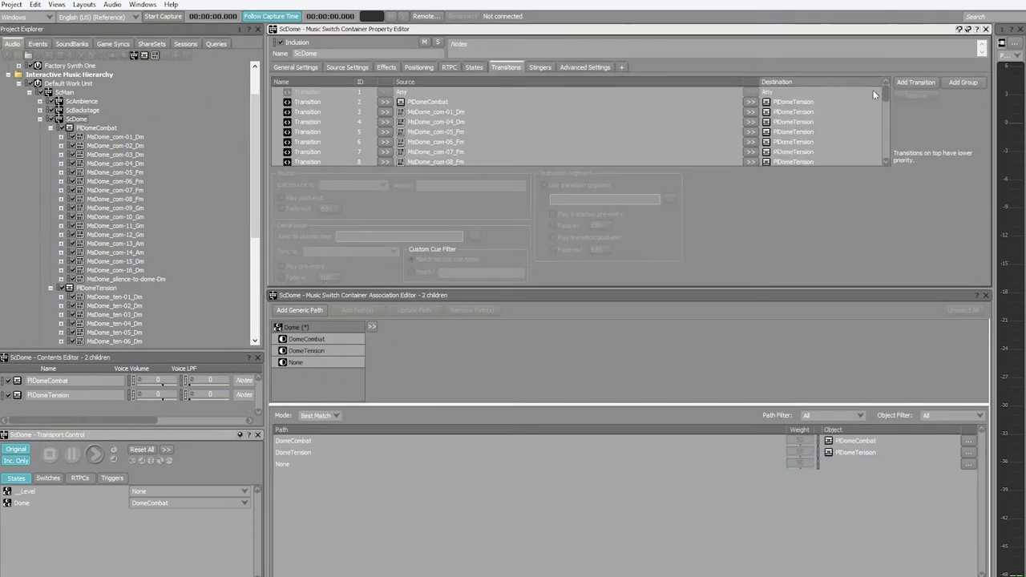
mouse_move(885, 94)
mouse_down()
mouse_move(887, 147)
mouse_move(888, 89)
mouse_up()
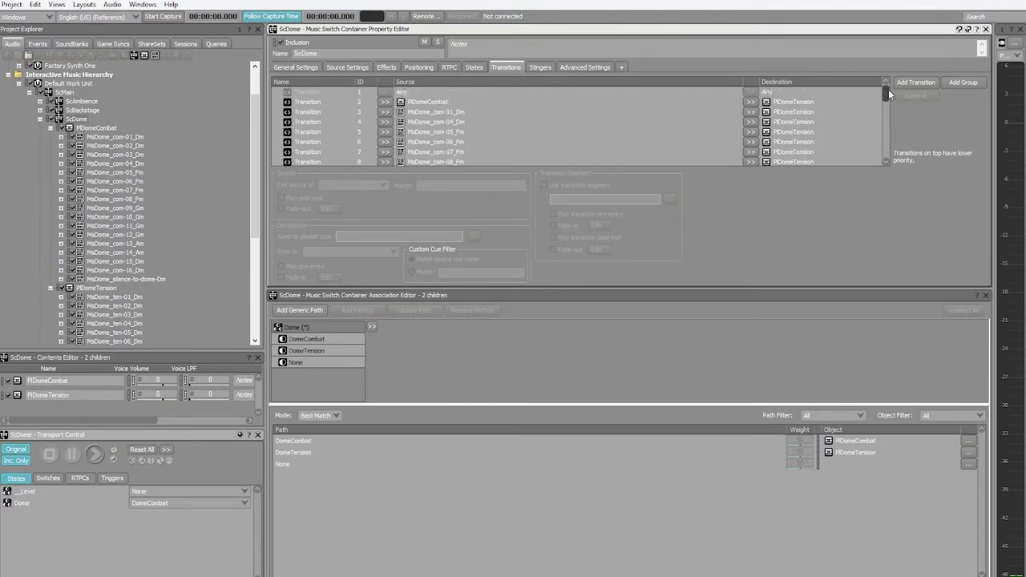
click(439, 104)
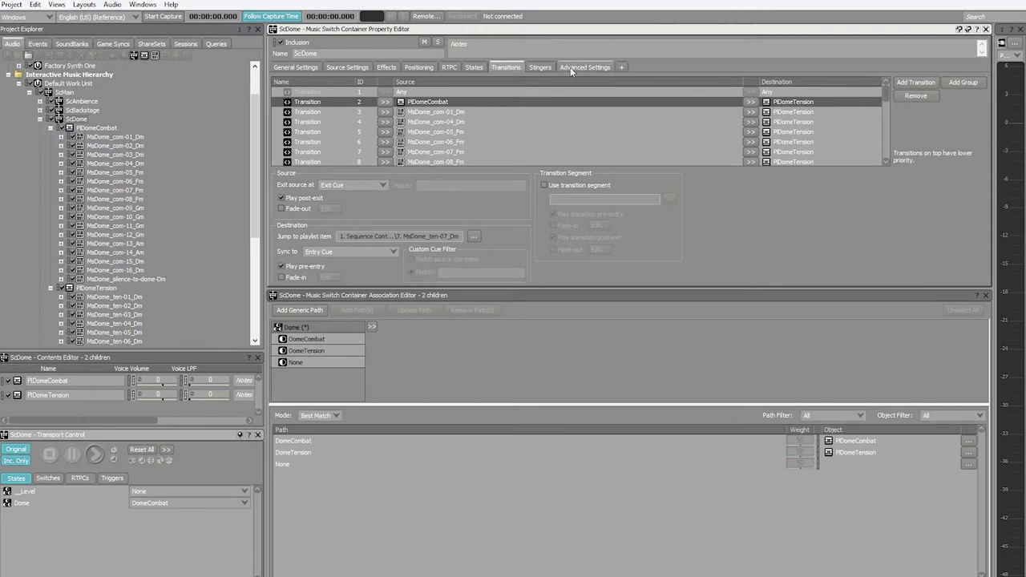
click(462, 112)
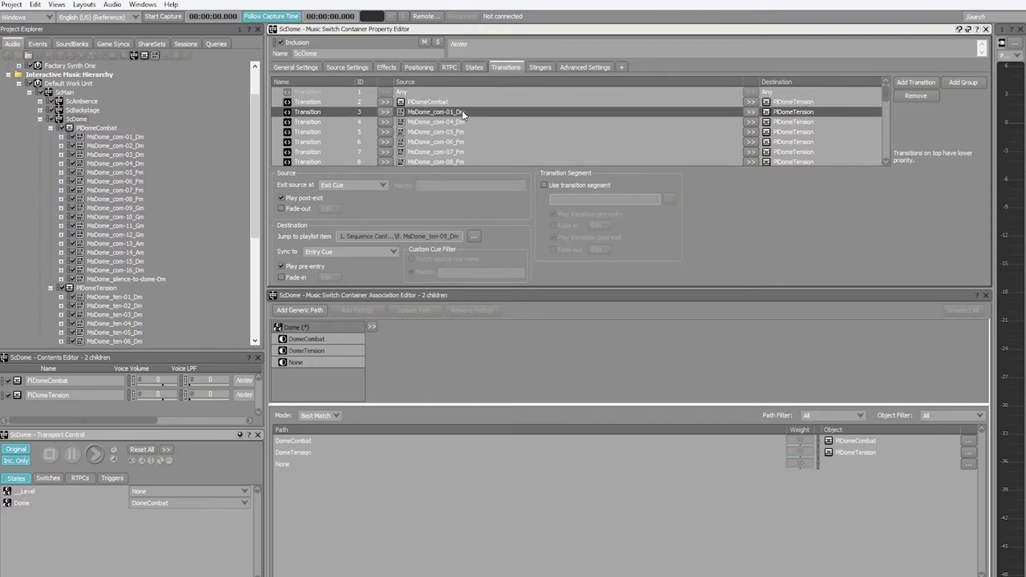
click(456, 124)
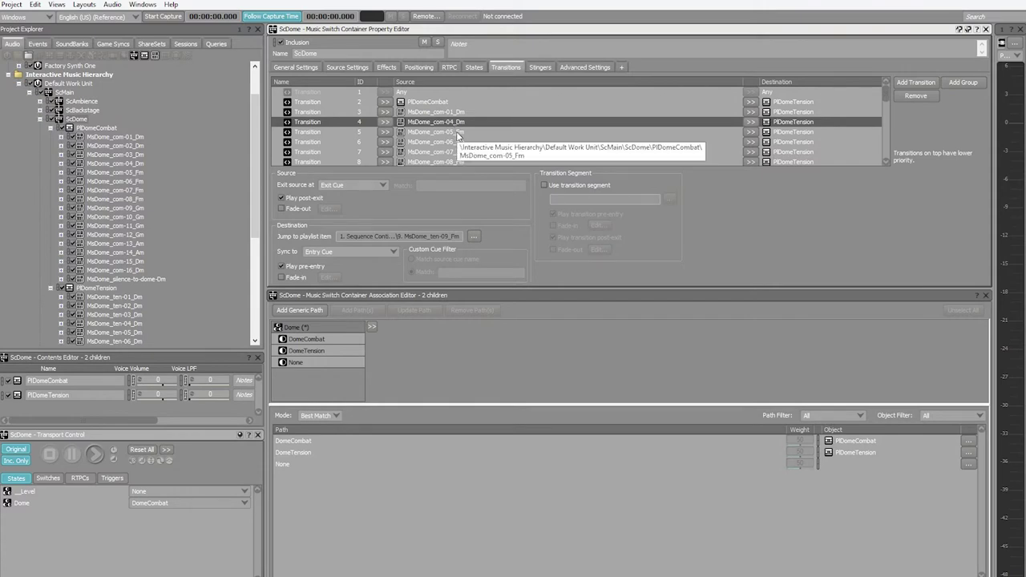
click(457, 133)
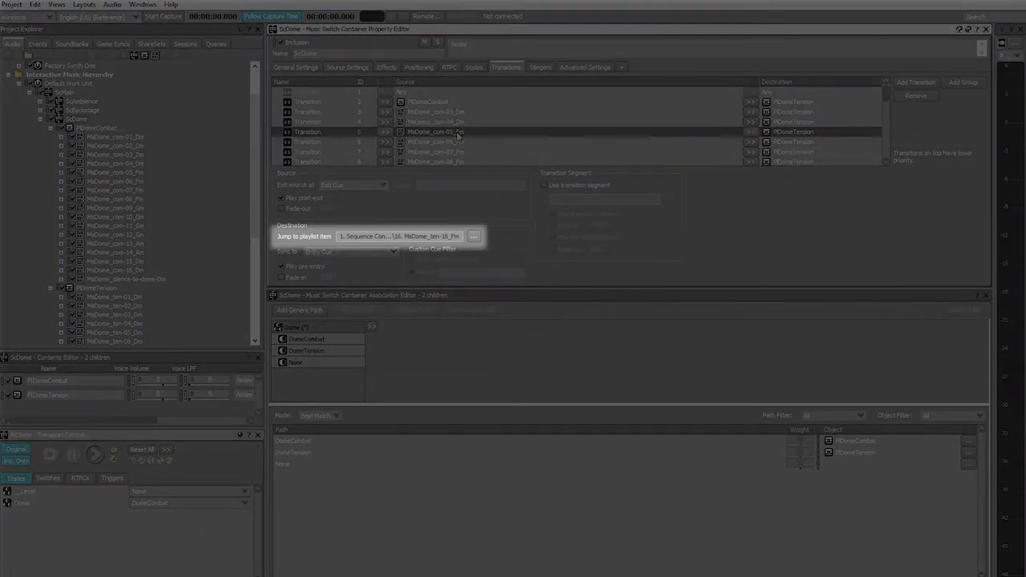
Review the ScDome transition rules to PlDomeCombat from PlDomeTension, MsDome_ten-08_Dm and MsDome_ten-09_Fm.
scroll(884, 96, down, 1)
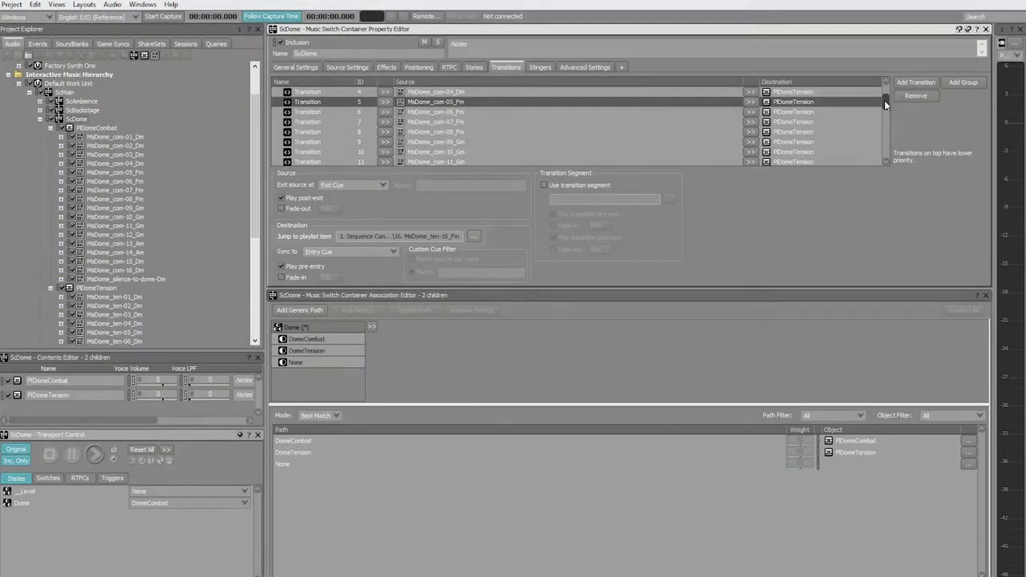
drag(884, 101, 884, 114)
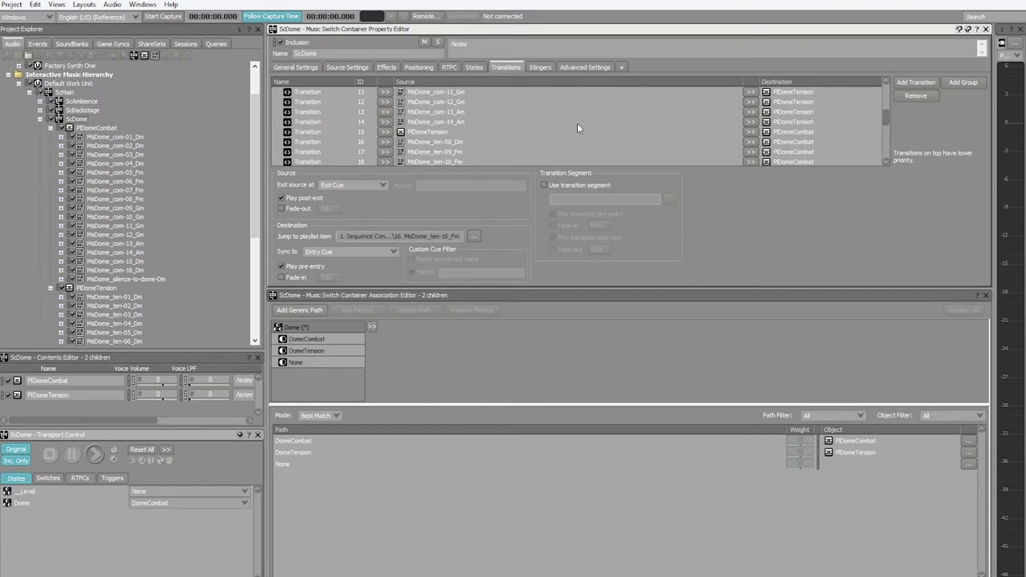
click(434, 132)
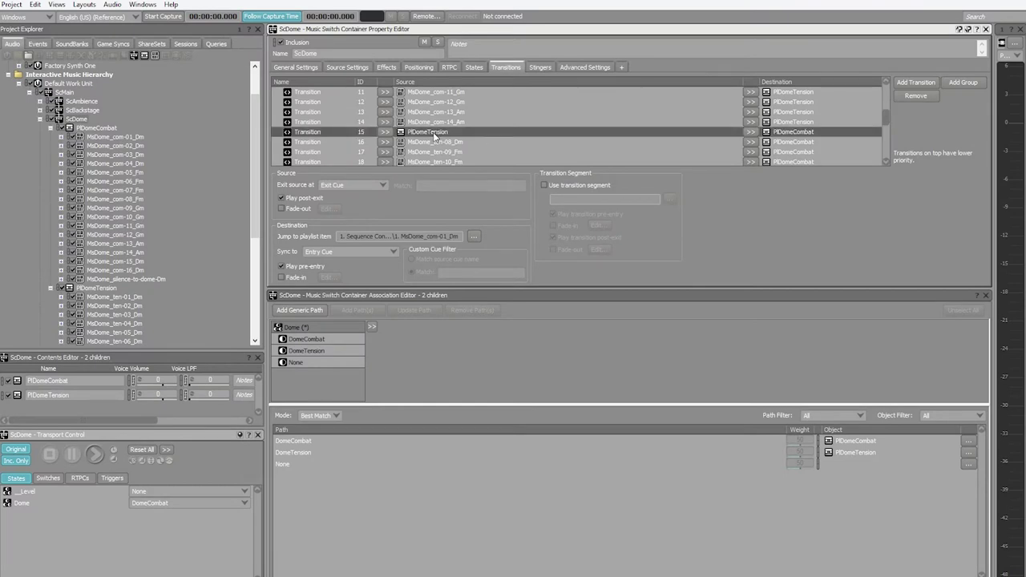
click(458, 143)
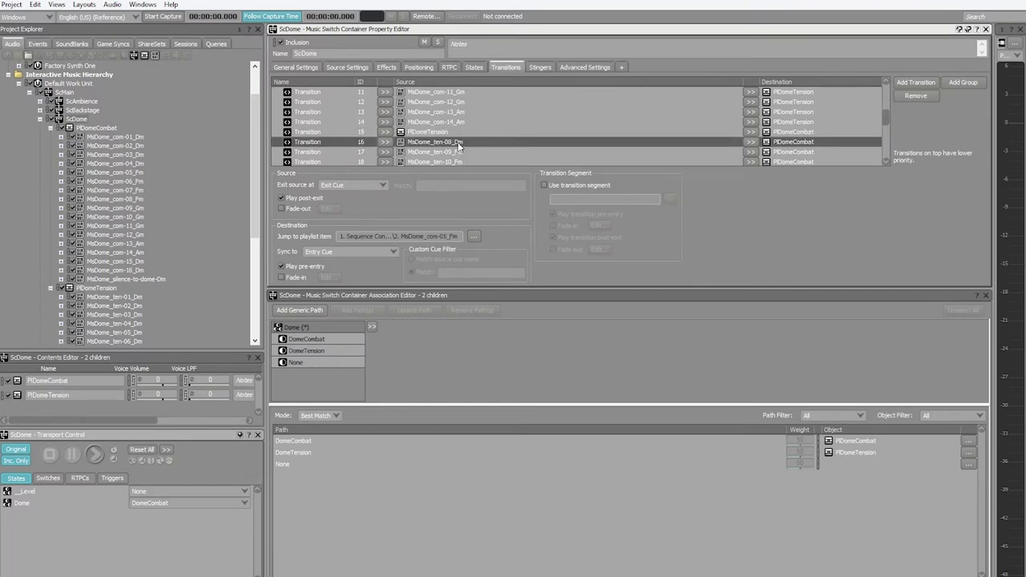
click(455, 152)
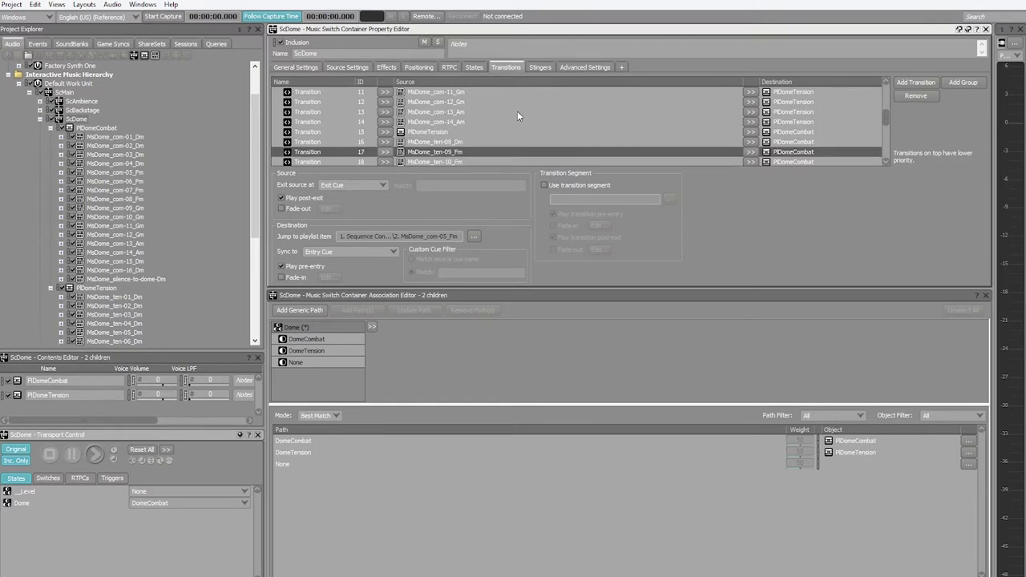
Load the ScMain switch container, set its __Level state to Dome and start playback.
click(65, 93)
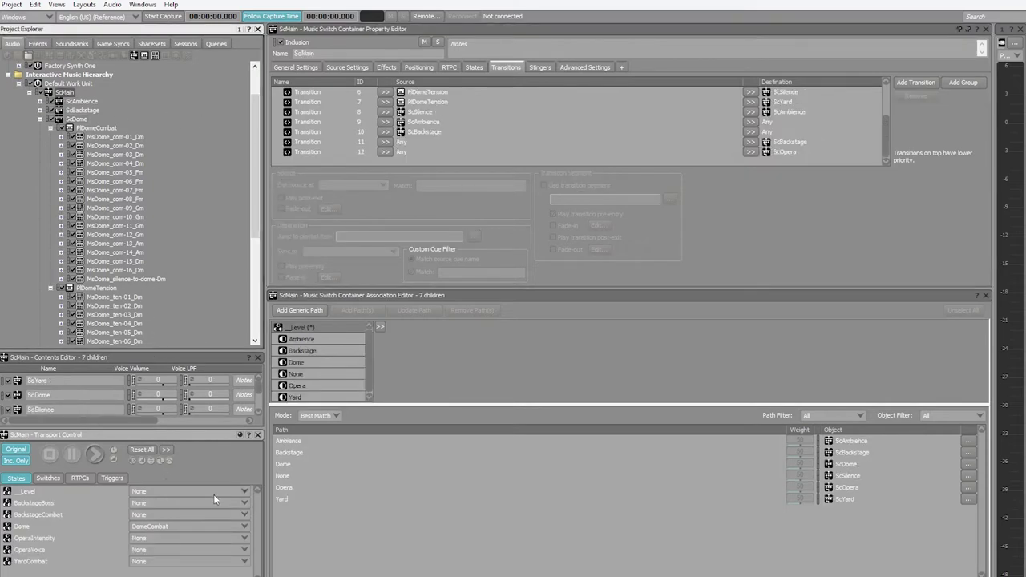
click(240, 490)
click(204, 516)
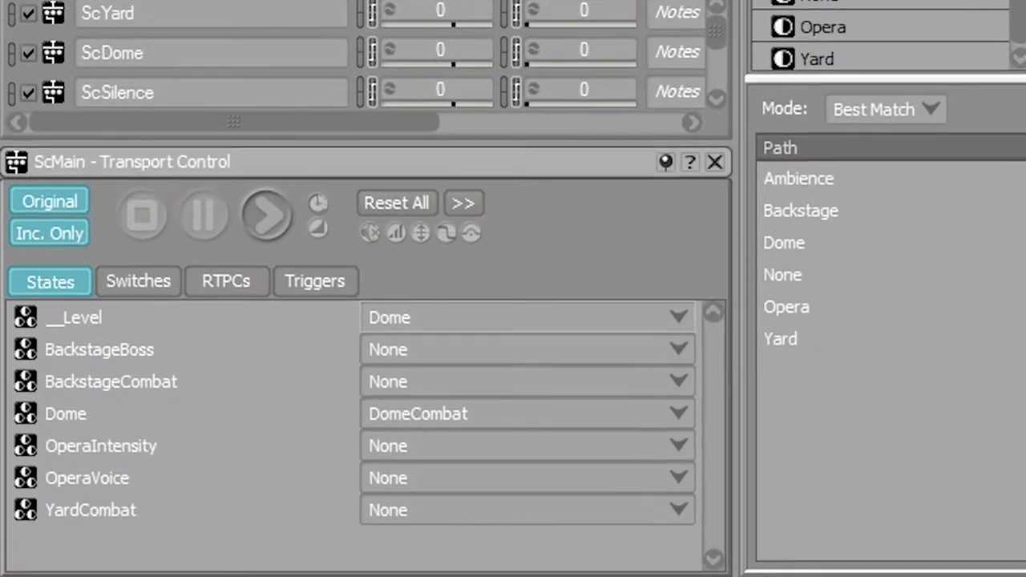
click(274, 218)
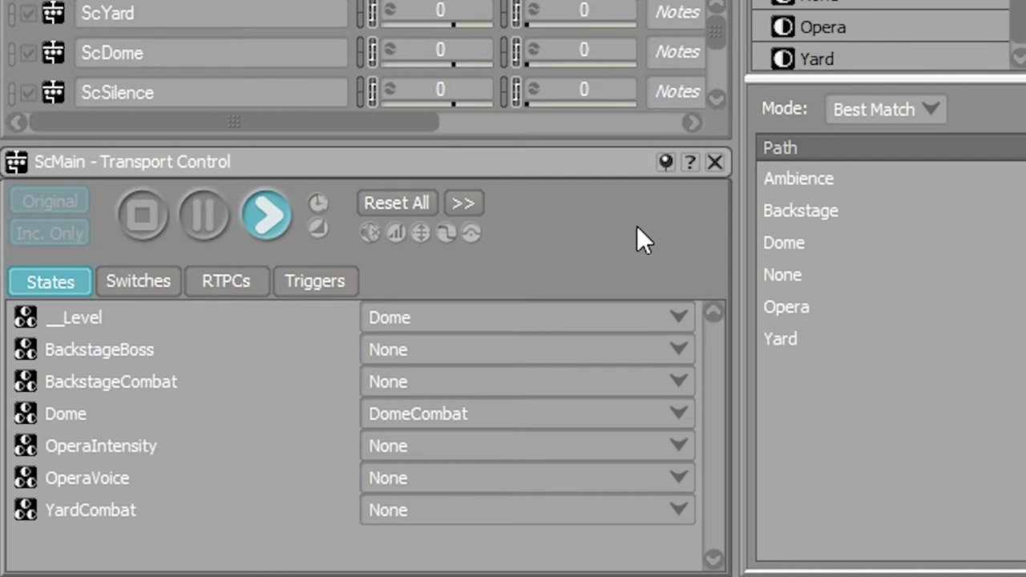
During playback, switch the Dome state to DomeTension and back to DomeCombat twice to audition the music transitions.
click(675, 410)
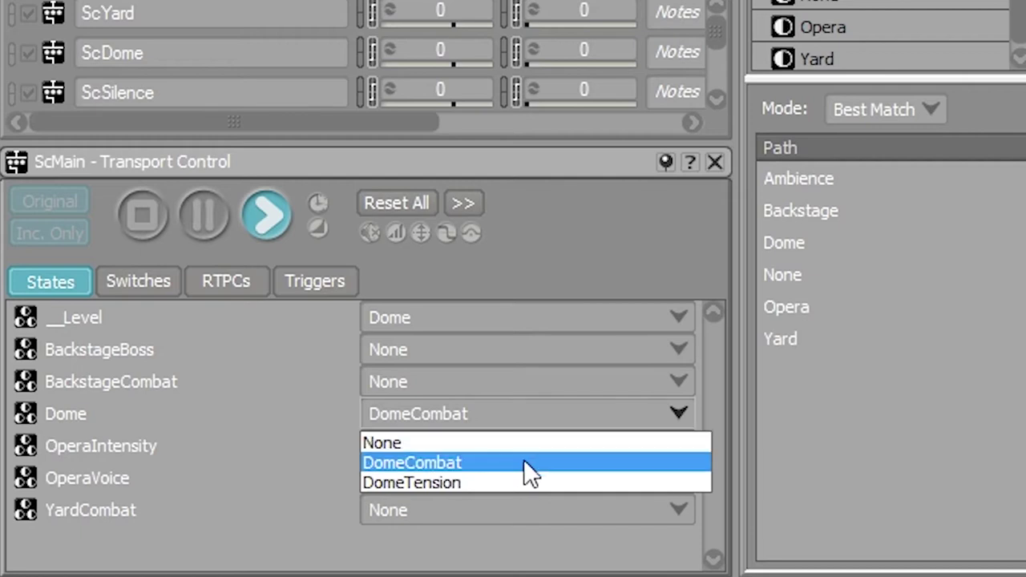
click(544, 480)
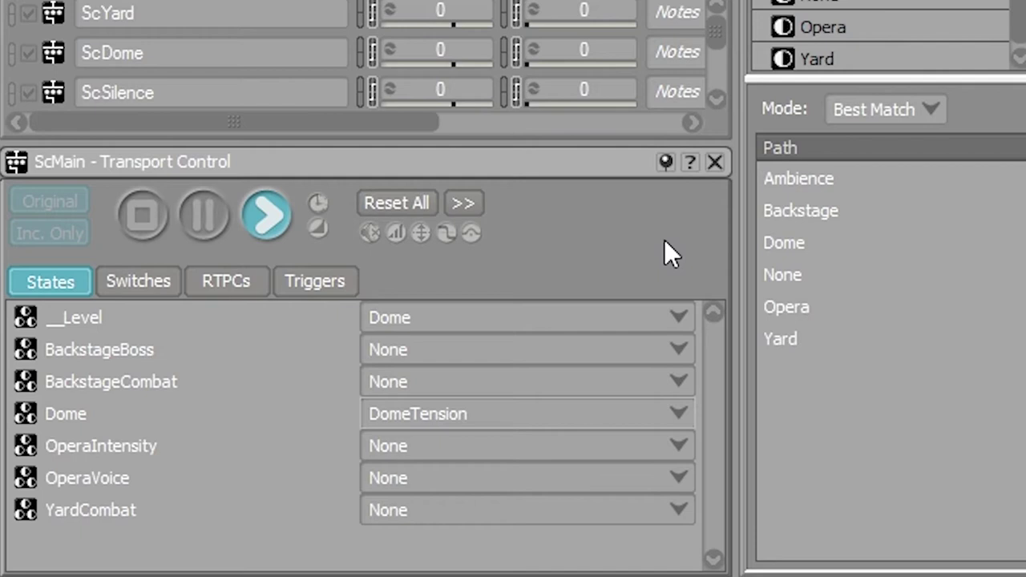
click(659, 412)
click(628, 462)
click(670, 408)
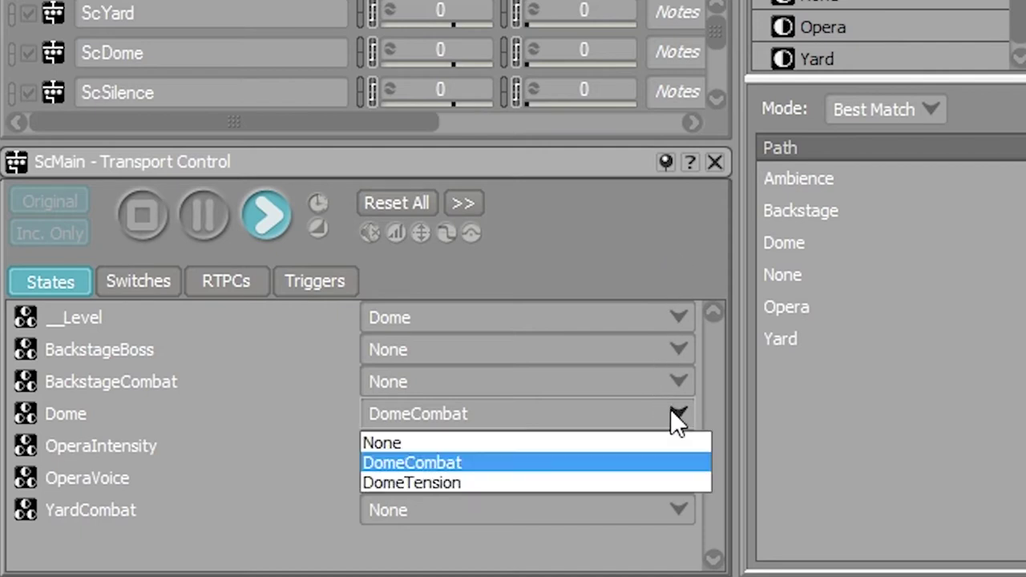
click(648, 481)
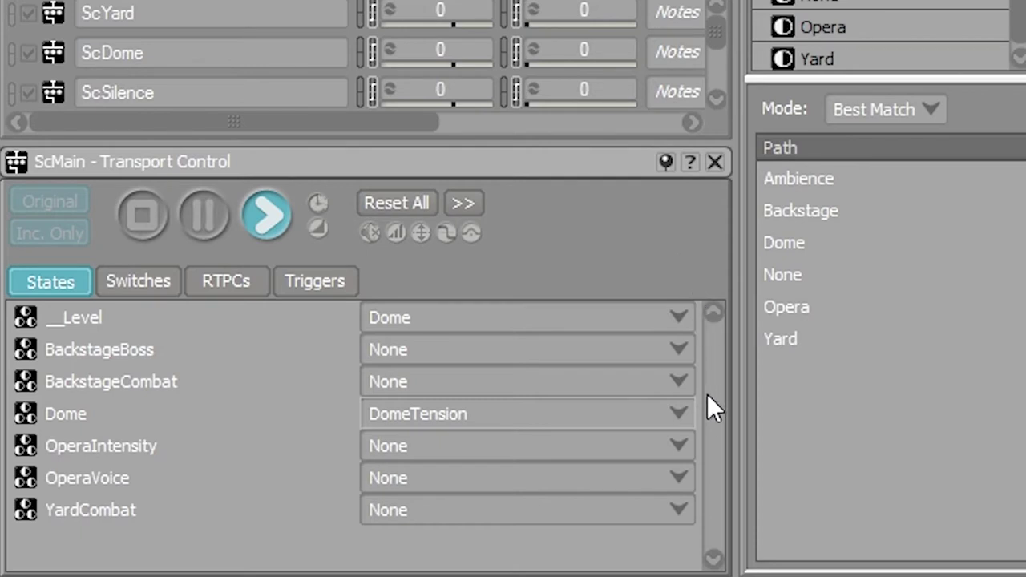
click(676, 412)
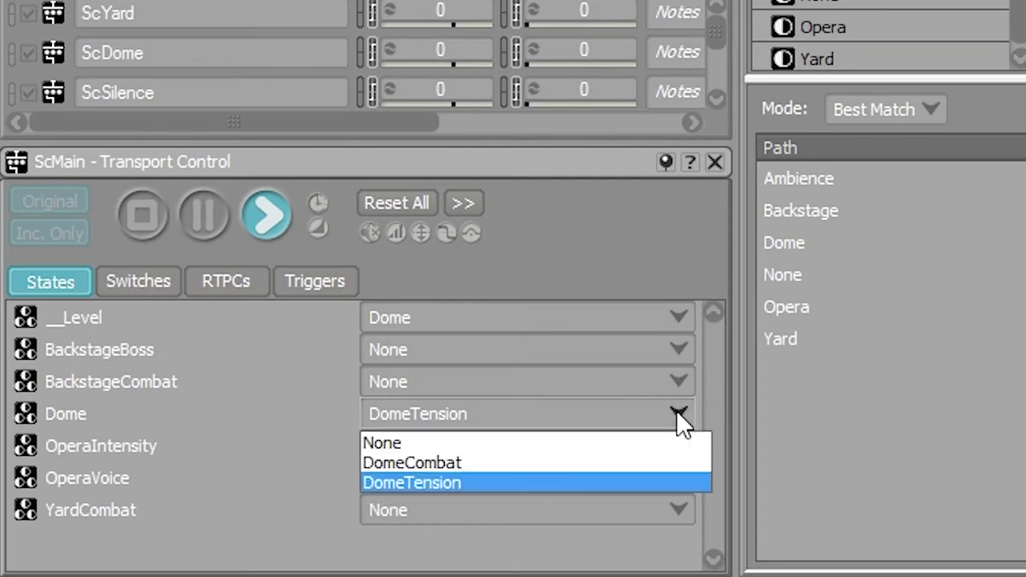
click(656, 464)
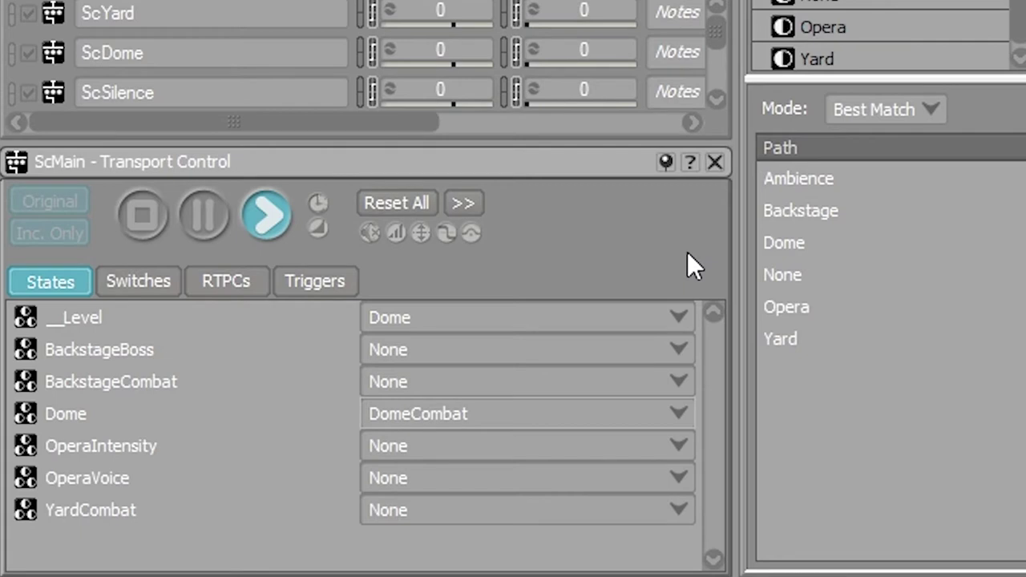